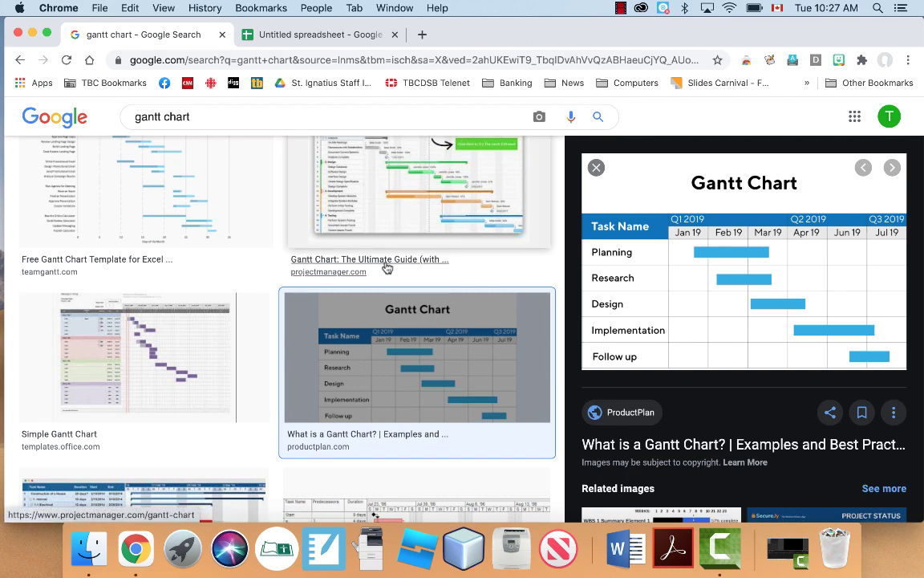
- Examine several Gantt chart examples in the image results, including the TeamGantt, ProjectManager.com and Wikipedia ones
{"action": "scroll", "coordinate": [386, 265], "scroll_direction": "up", "scroll_amount": 1}
{"action": "scroll", "coordinate": [394, 285], "scroll_direction": "up", "scroll_amount": 1}
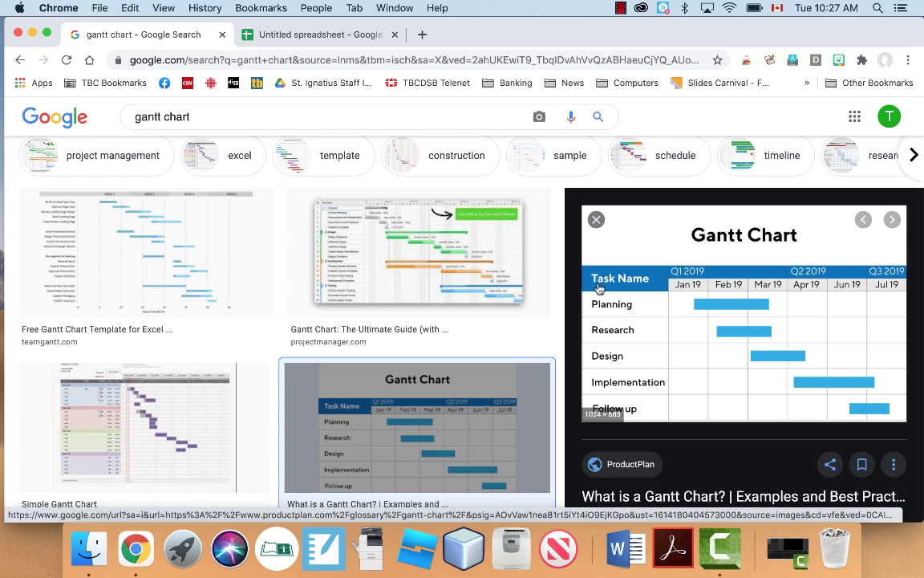
{"action": "left_click", "coordinate": [165, 255]}
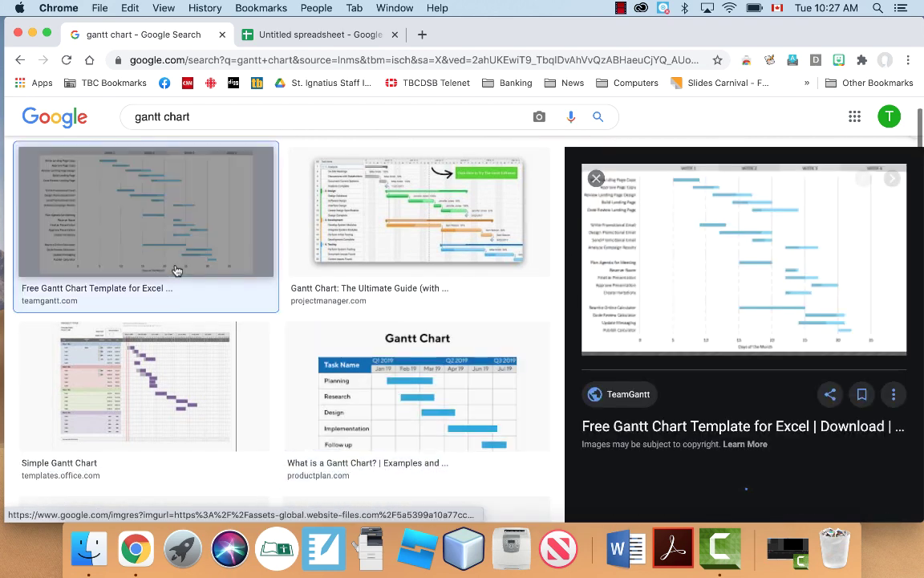
{"action": "left_click", "coordinate": [472, 212]}
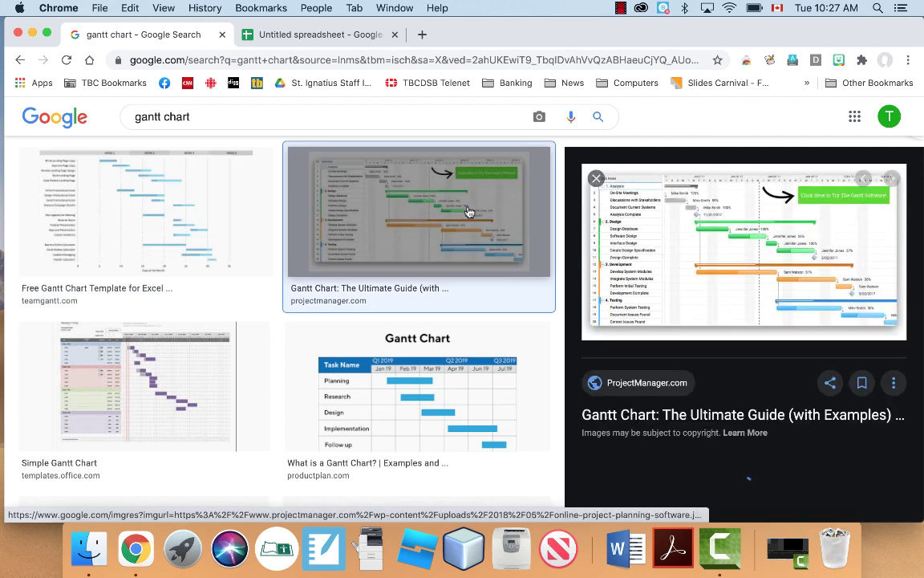
{"action": "scroll", "coordinate": [516, 303], "scroll_direction": "down", "scroll_amount": 3}
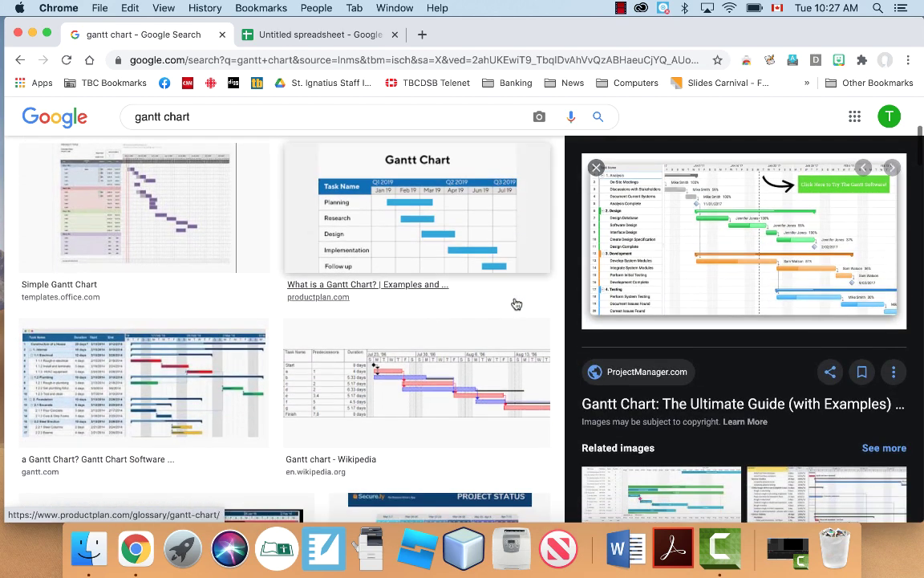
{"action": "left_click", "coordinate": [415, 386]}
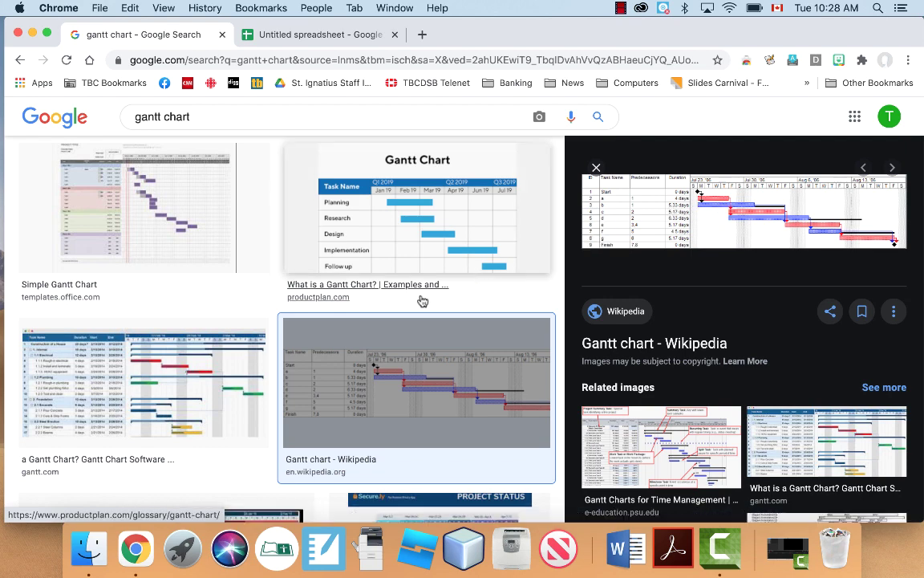
{"action": "scroll", "coordinate": [422, 301], "scroll_direction": "up", "scroll_amount": 2}
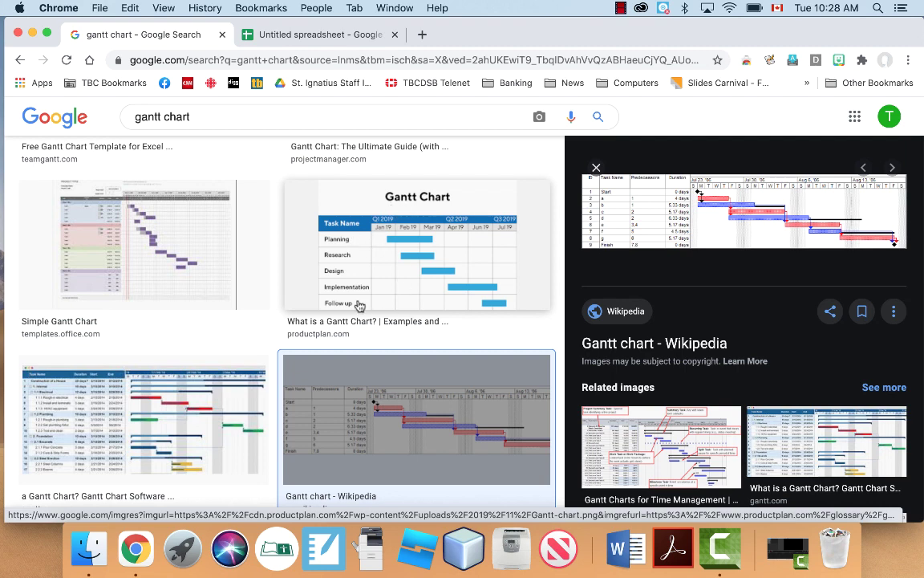
- Switch to the blank Google Sheets spreadsheet and enter the labels Day in A1 and Step in A2
{"action": "left_click", "coordinate": [279, 34]}
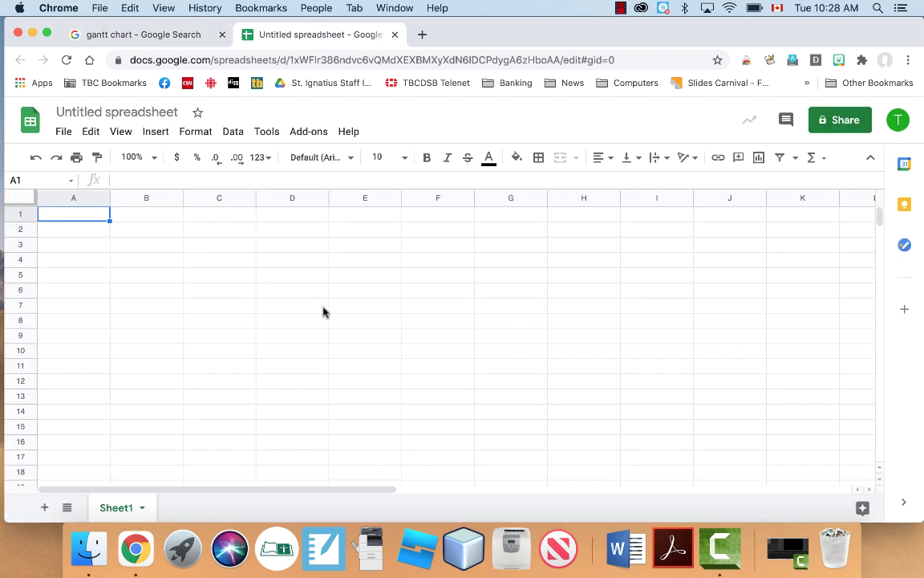
{"action": "key", "text": "Return"}
{"action": "left_click", "coordinate": [73, 214]}
{"action": "type", "text": "Day"}
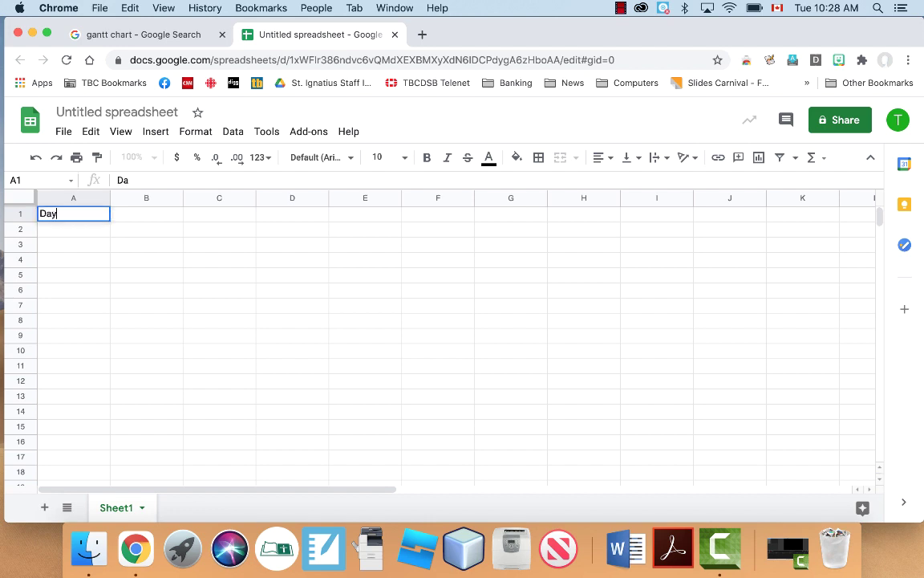
{"action": "key", "text": "Return"}
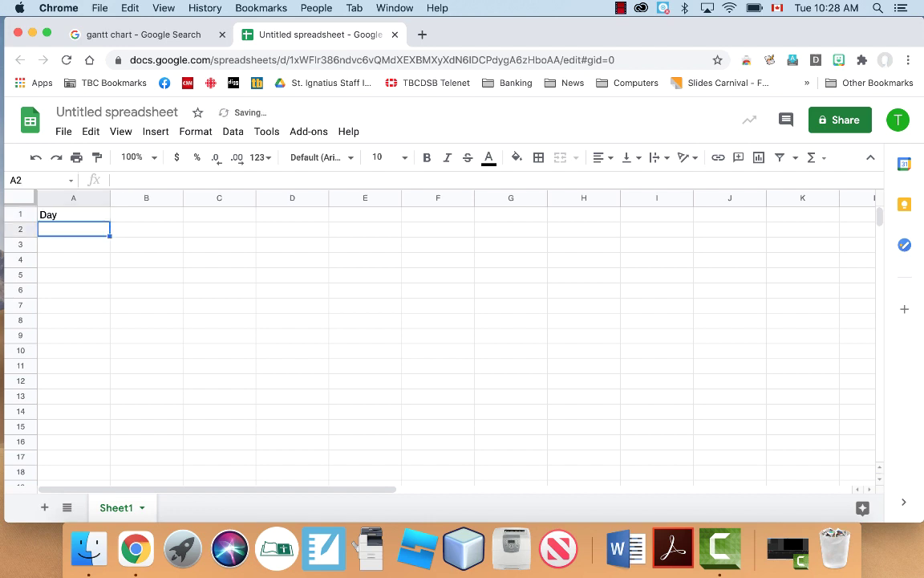
{"action": "type", "text": "Step"}
{"action": "key", "text": "Return"}
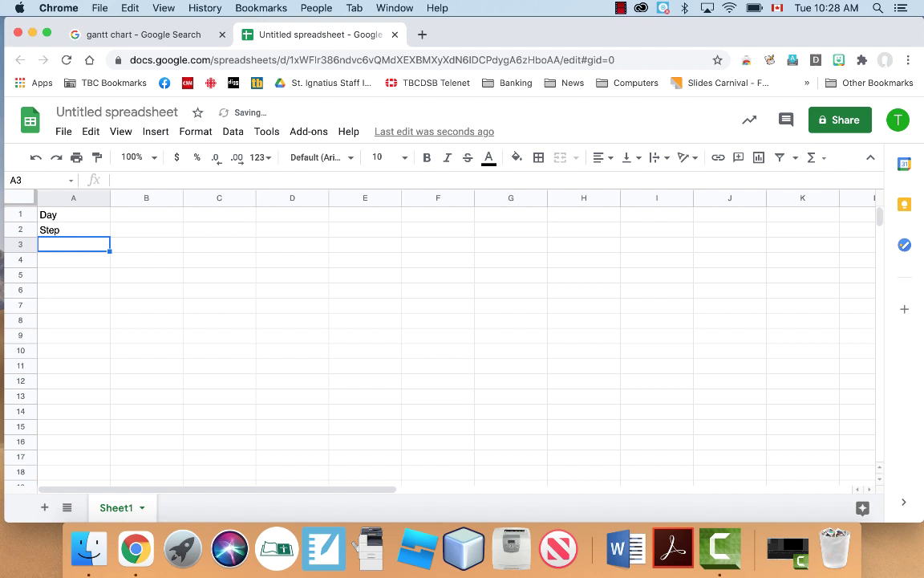
- Number the days 1 to 10 across the Day row, from B1 to K1
{"action": "left_click", "coordinate": [146, 230]}
{"action": "left_click", "coordinate": [146, 213]}
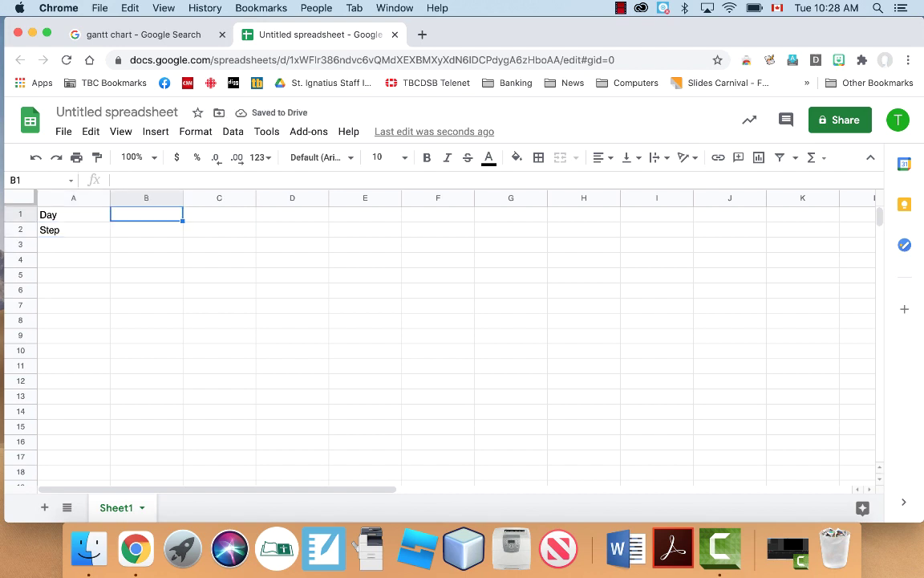
{"action": "type", "text": "1"}
{"action": "key", "text": "Tab"}
{"action": "type", "text": "2"}
{"action": "key", "text": "Tab"}
{"action": "type", "text": "3"}
{"action": "key", "text": "Tab"}
{"action": "type", "text": "4"}
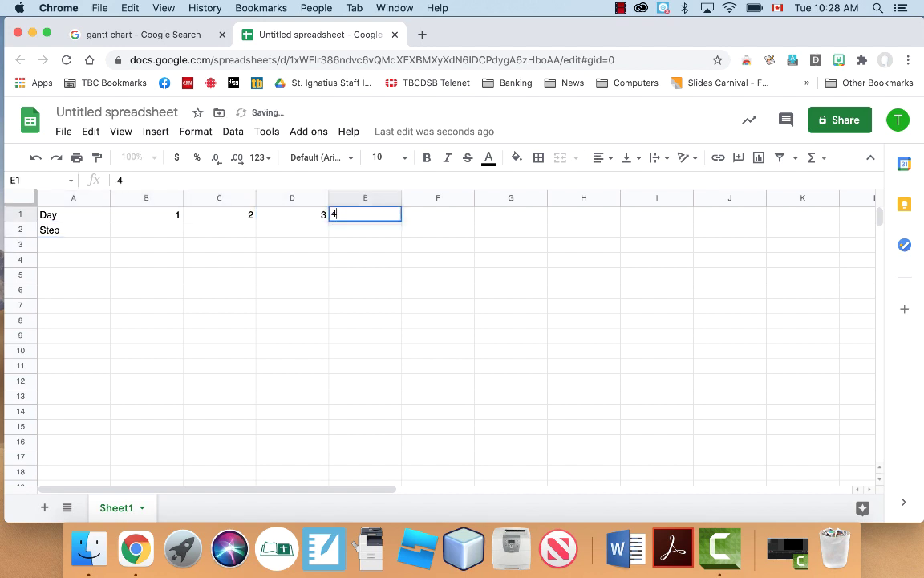
{"action": "key", "text": "Tab"}
{"action": "type", "text": "5"}
{"action": "key", "text": "Tab"}
{"action": "type", "text": "6"}
{"action": "key", "text": "Tab"}
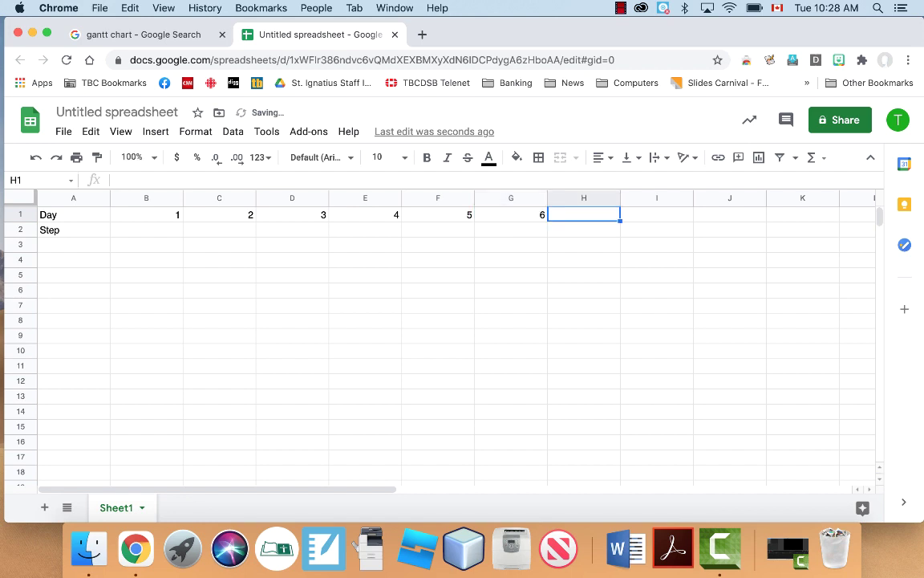
{"action": "type", "text": "7"}
{"action": "key", "text": "Tab"}
{"action": "type", "text": "8"}
{"action": "key", "text": "Tab"}
{"action": "type", "text": "9"}
{"action": "key", "text": "Tab"}
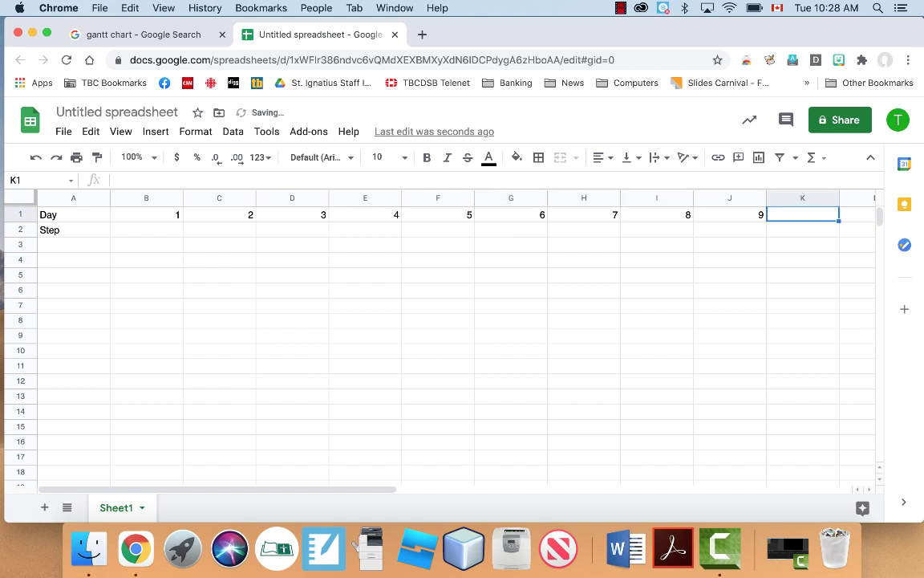
{"action": "type", "text": "10"}
{"action": "key", "text": "Return"}
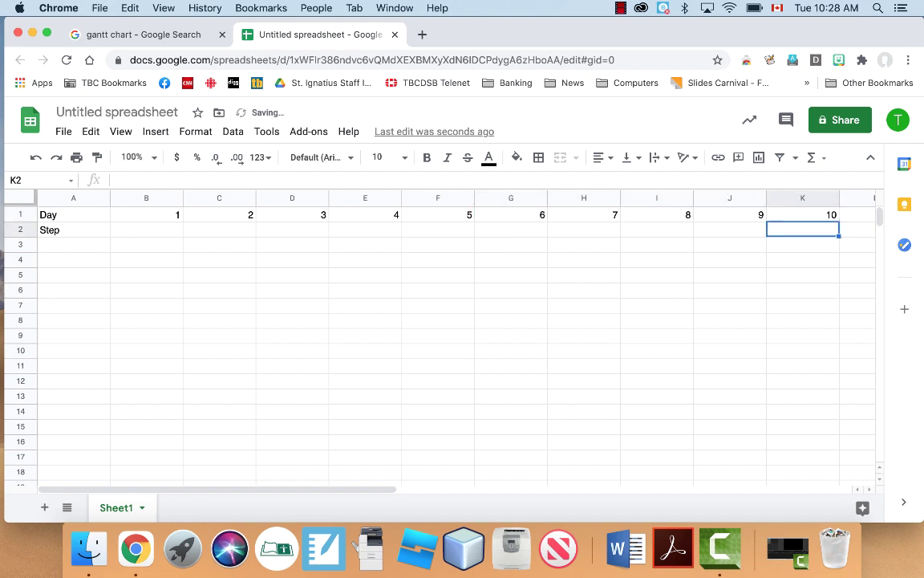
{"action": "key", "text": "Up"}
{"action": "key", "text": "Left"}
{"action": "key", "text": "Left"}
{"action": "key", "text": "Left"}
{"action": "key", "text": "Left"}
{"action": "key", "text": "Left"}
{"action": "key", "text": "Left"}
{"action": "key", "text": "Left"}
{"action": "key", "text": "Left"}
{"action": "key", "text": "Left"}
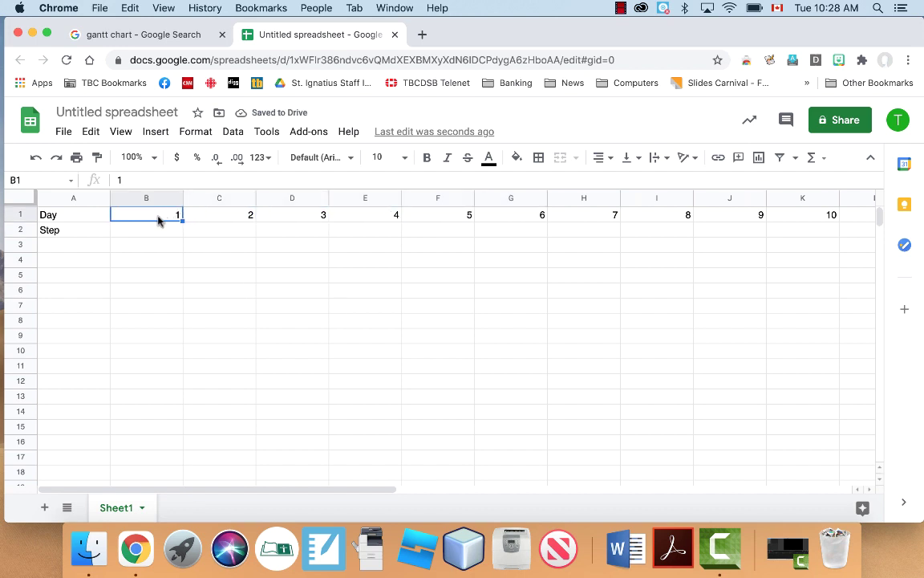
- List the phases Project Definition, Analysis, Design, Coding, Testing, Implementation and Maintenance down column A, from A3 to A9
{"action": "left_click", "coordinate": [60, 246]}
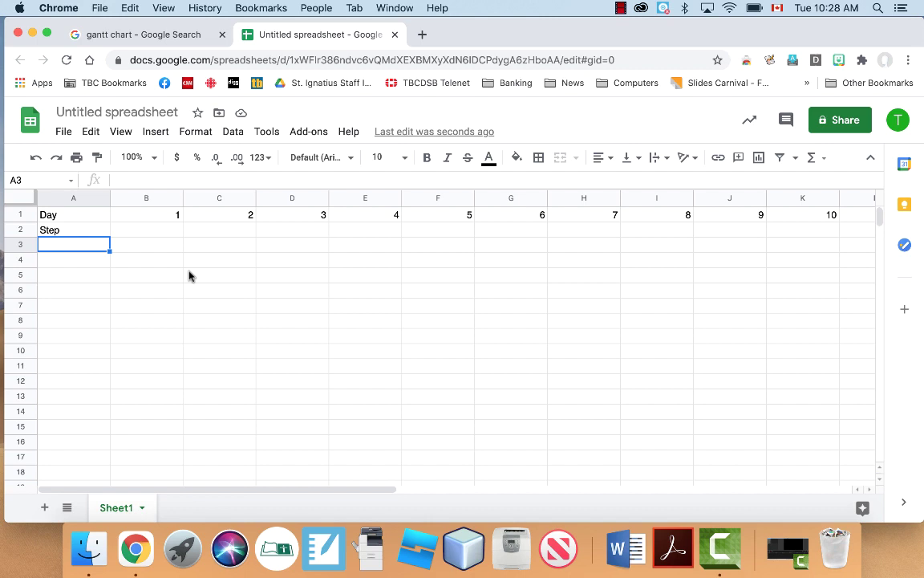
{"action": "type", "text": "Proj"}
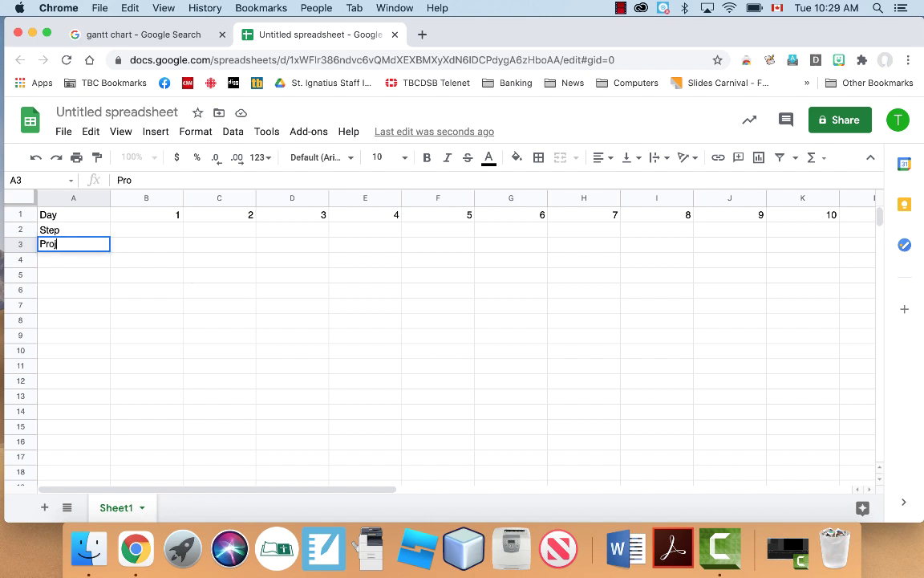
{"action": "type", "text": "ect Defini"}
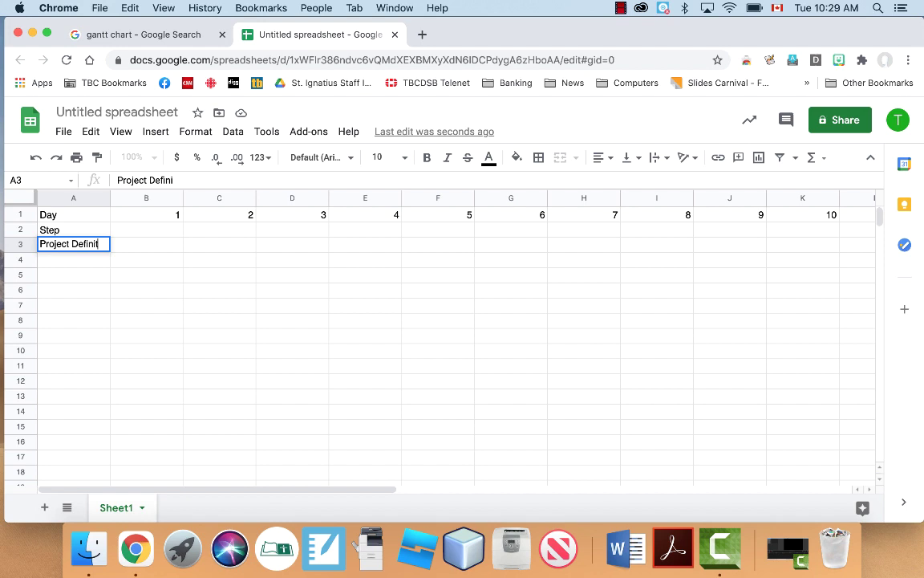
{"action": "type", "text": "tion"}
{"action": "key", "text": "Return"}
{"action": "type", "text": "Ana"}
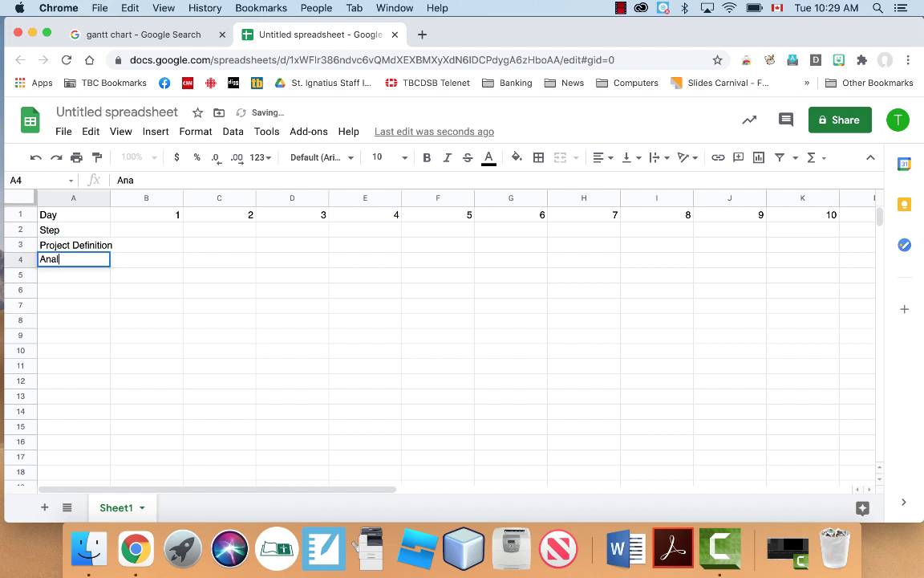
{"action": "type", "text": "lysis"}
{"action": "key", "text": "Return"}
{"action": "type", "text": "Design"}
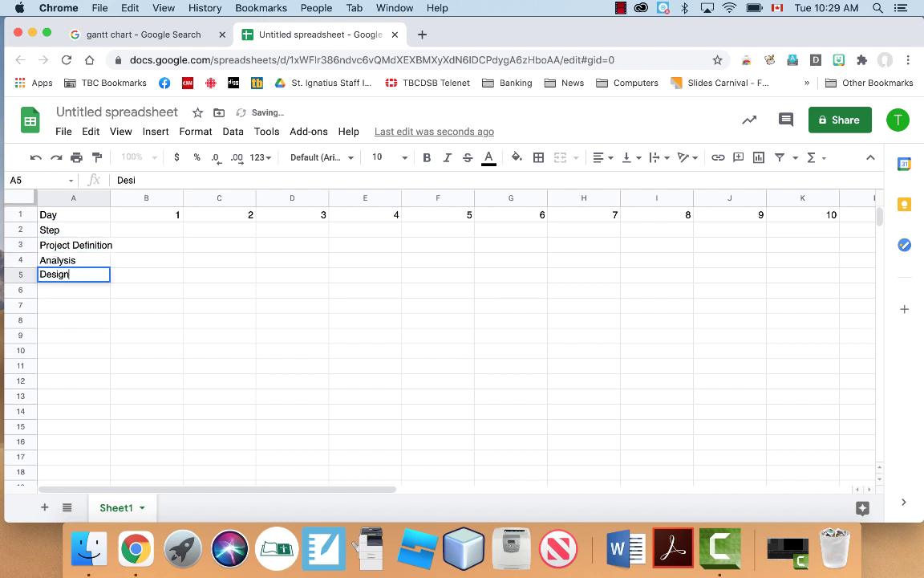
{"action": "key", "text": "Return"}
{"action": "type", "text": "Coding"}
{"action": "key", "text": "Return"}
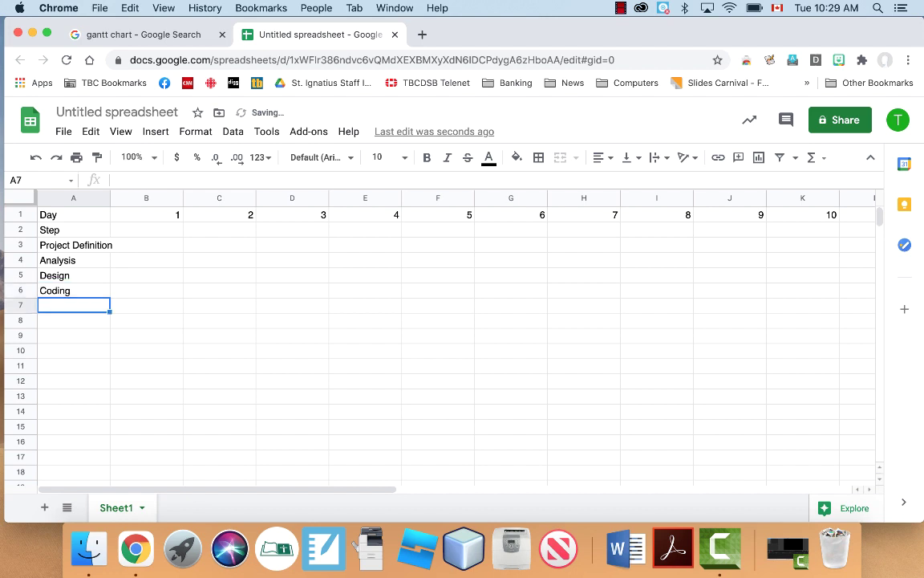
{"action": "type", "text": "Testing"}
{"action": "key", "text": "Return"}
{"action": "type", "text": "Impl"}
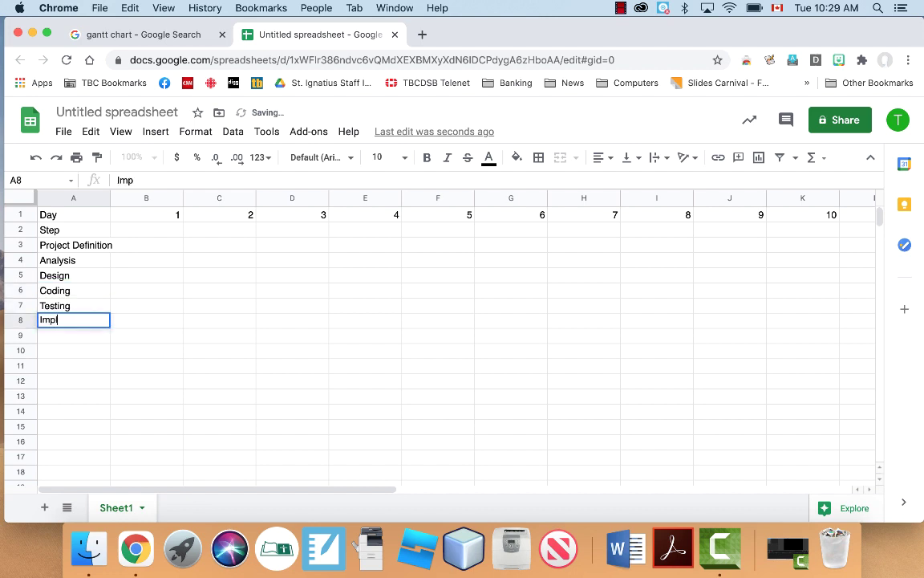
{"action": "type", "text": "ementation"}
{"action": "key", "text": "Return"}
{"action": "type", "text": "M"}
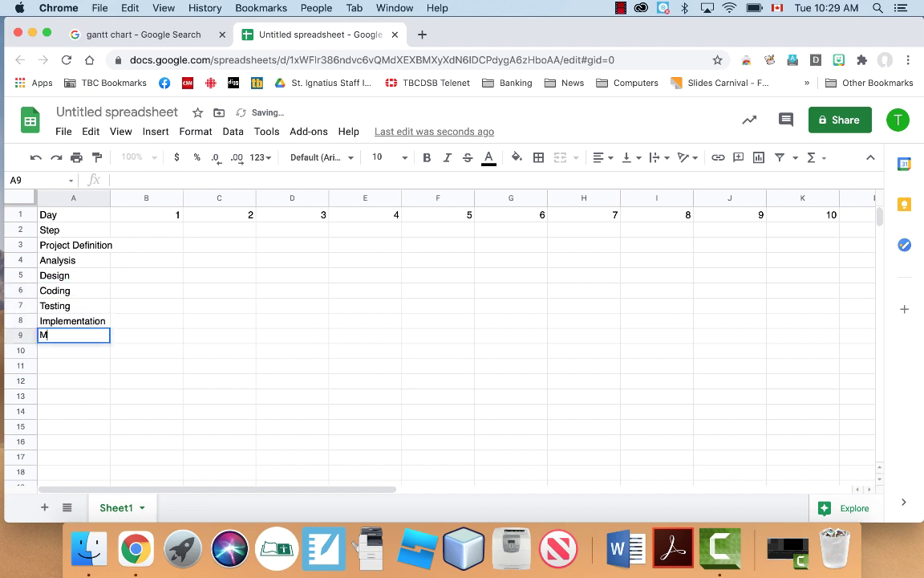
{"action": "type", "text": "aintenance"}
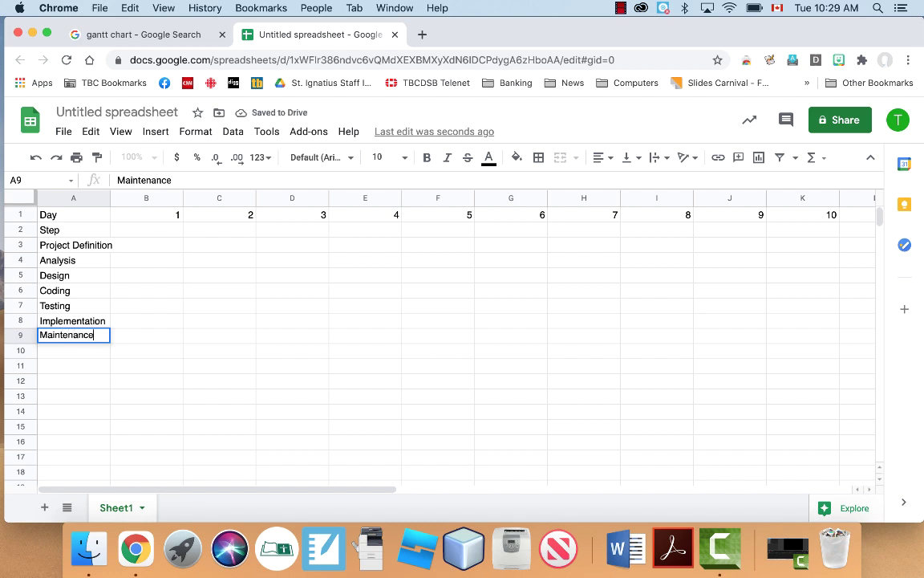
{"action": "key", "text": "Return"}
{"action": "key", "text": "Right"}
{"action": "key", "text": "Up"}
{"action": "key", "text": "Up"}
{"action": "key", "text": "Up"}
{"action": "key", "text": "Up"}
{"action": "key", "text": "Up"}
{"action": "key", "text": "Up"}
{"action": "key", "text": "Up"}
{"action": "key", "text": "Up"}
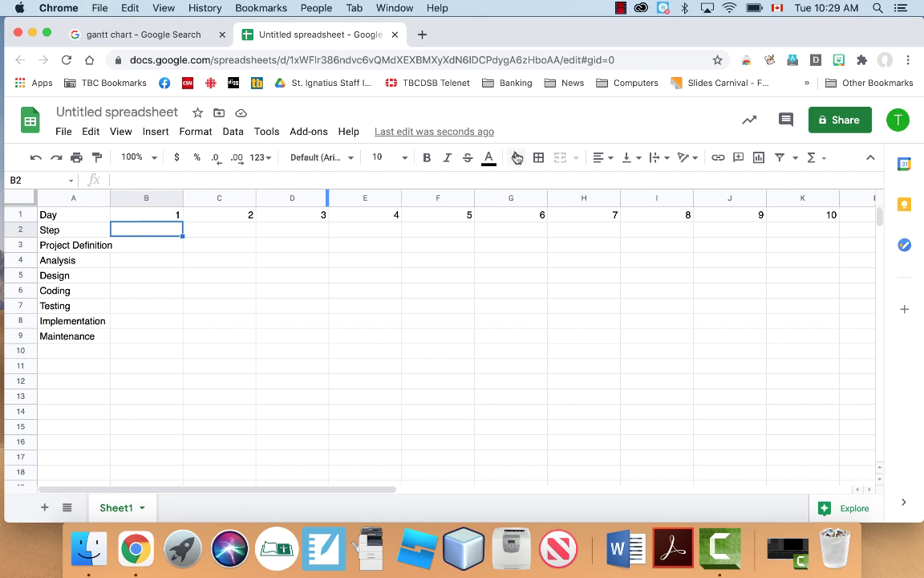
{"action": "left_click", "coordinate": [517, 158]}
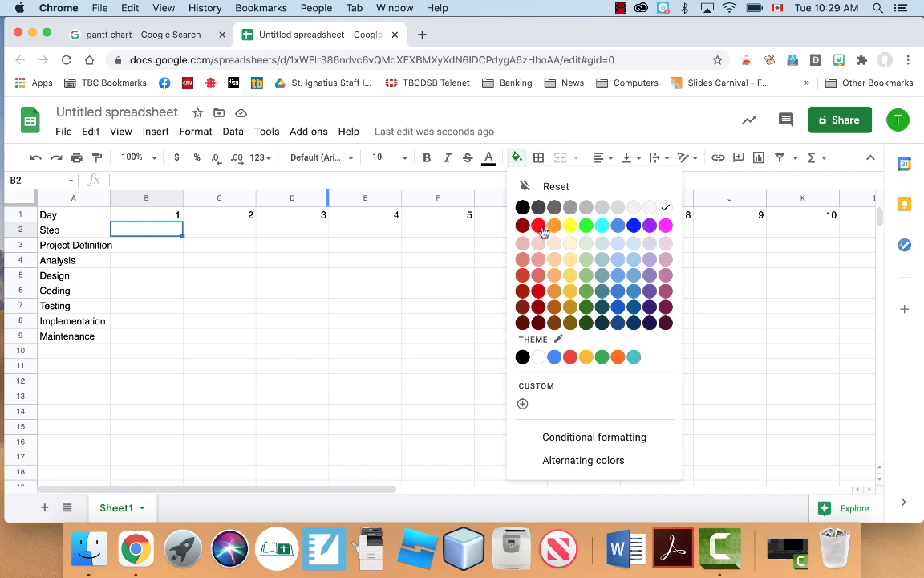
{"action": "left_click", "coordinate": [633, 225]}
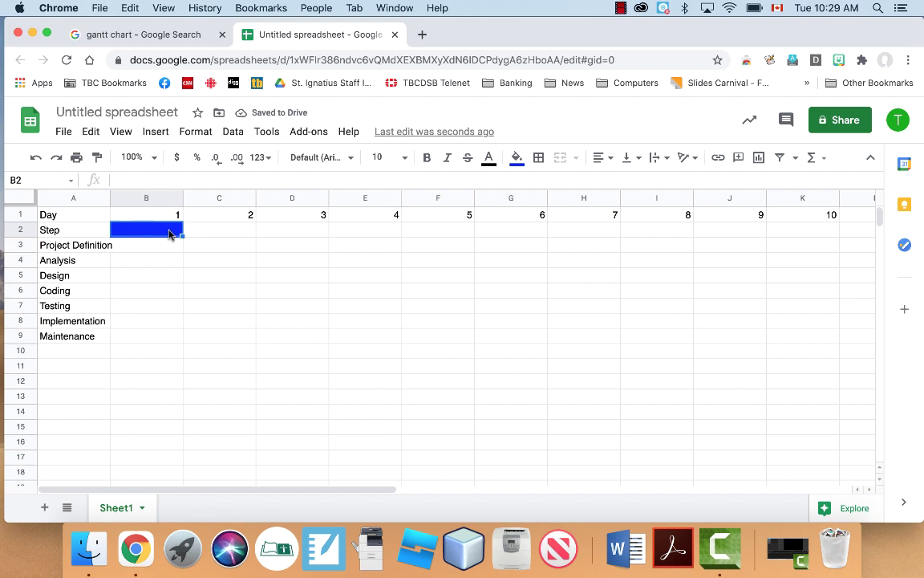
{"action": "left_click", "coordinate": [35, 157]}
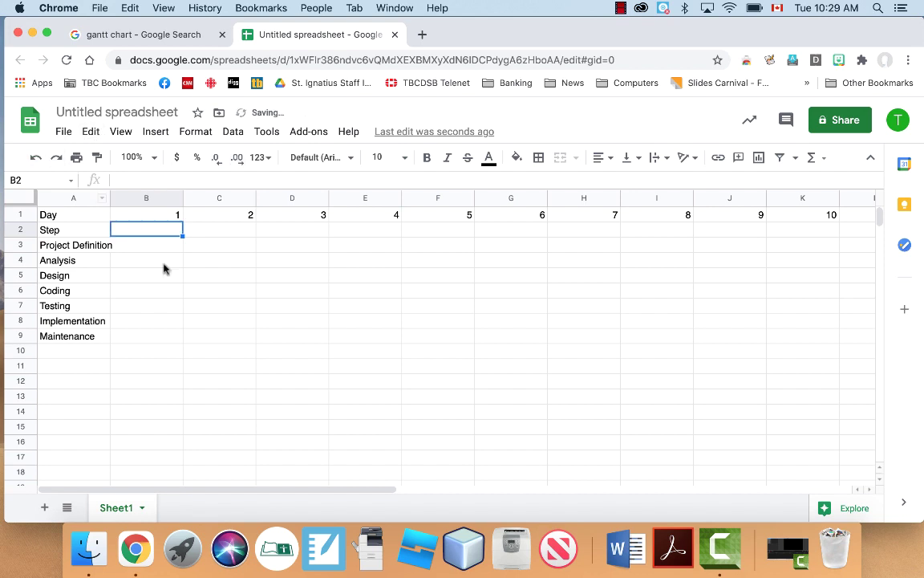
- Fill the Project Definition cell under day 1 (B3) and the Analysis cell under day 2 (C4) with blue
{"action": "left_click", "coordinate": [151, 246]}
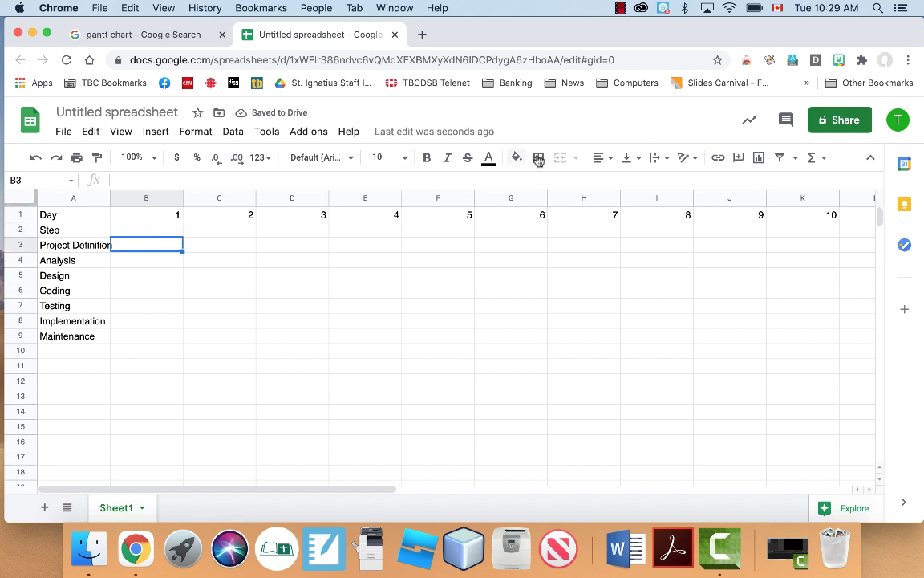
{"action": "left_click", "coordinate": [517, 158]}
{"action": "left_click", "coordinate": [634, 225]}
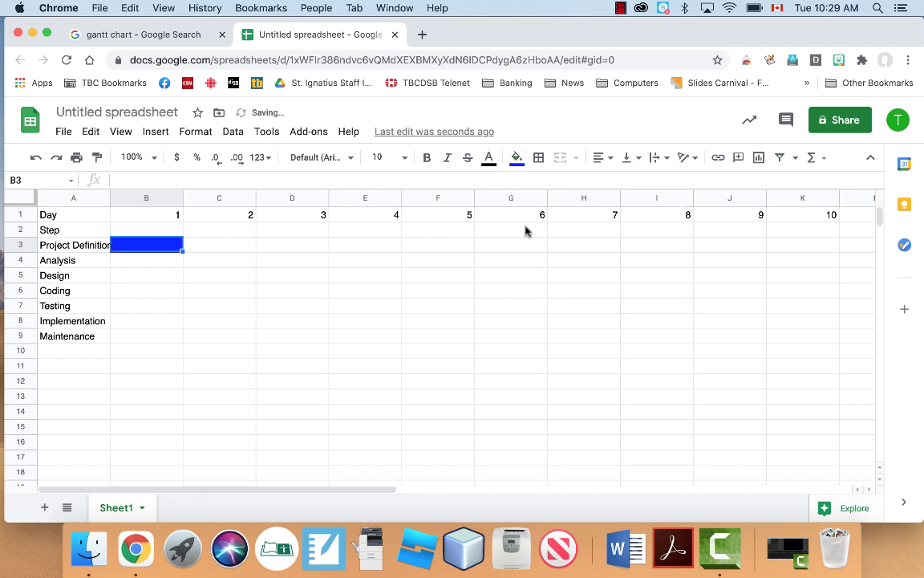
{"action": "left_click", "coordinate": [222, 263]}
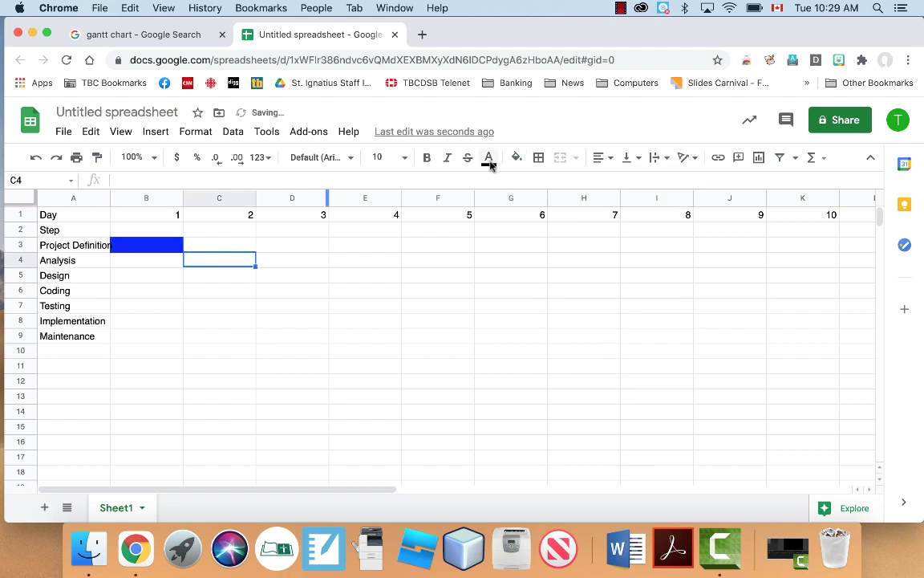
{"action": "left_click", "coordinate": [521, 164]}
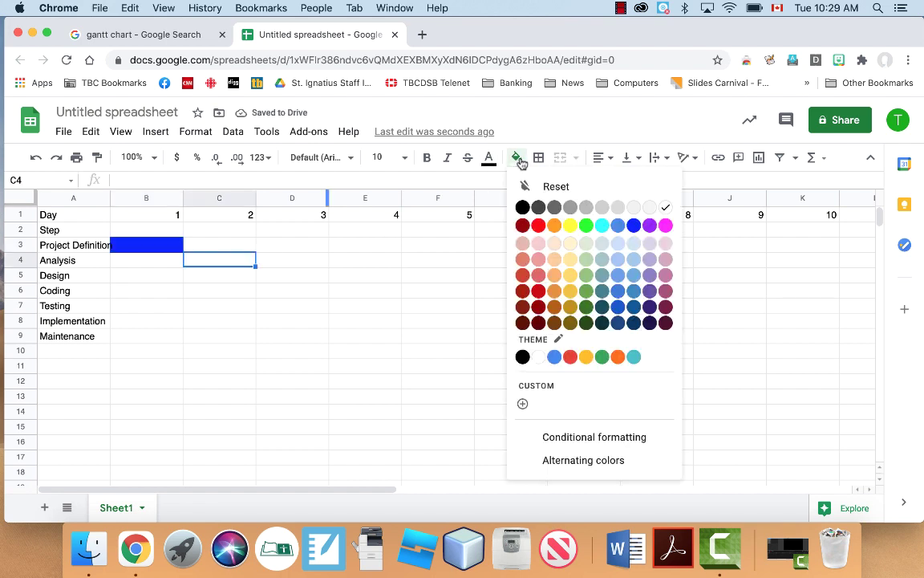
{"action": "left_click", "coordinate": [634, 225]}
- Fill the Design cell under day 3 (D5) and the Coding cells under days 4 to 6 (E6:G6) with blue
{"action": "left_click", "coordinate": [267, 278]}
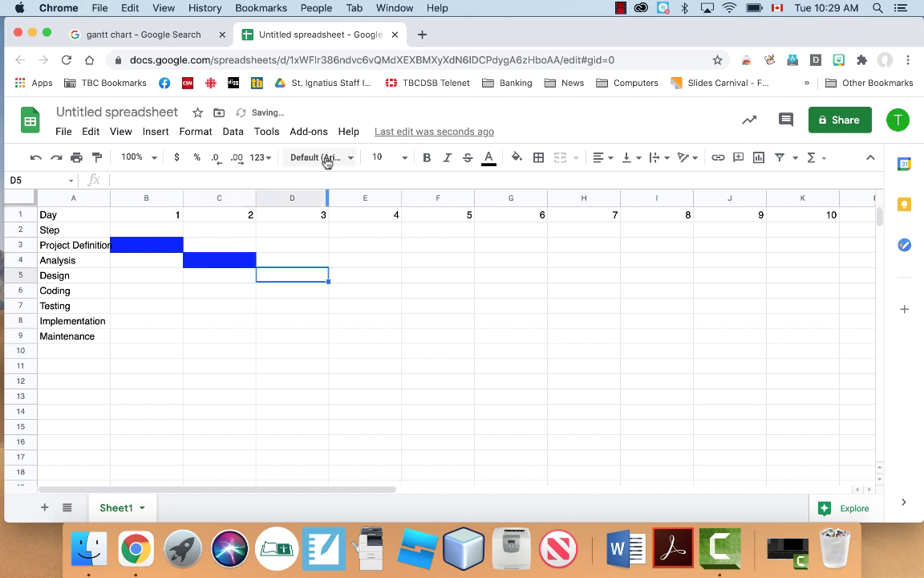
{"action": "left_click", "coordinate": [516, 164]}
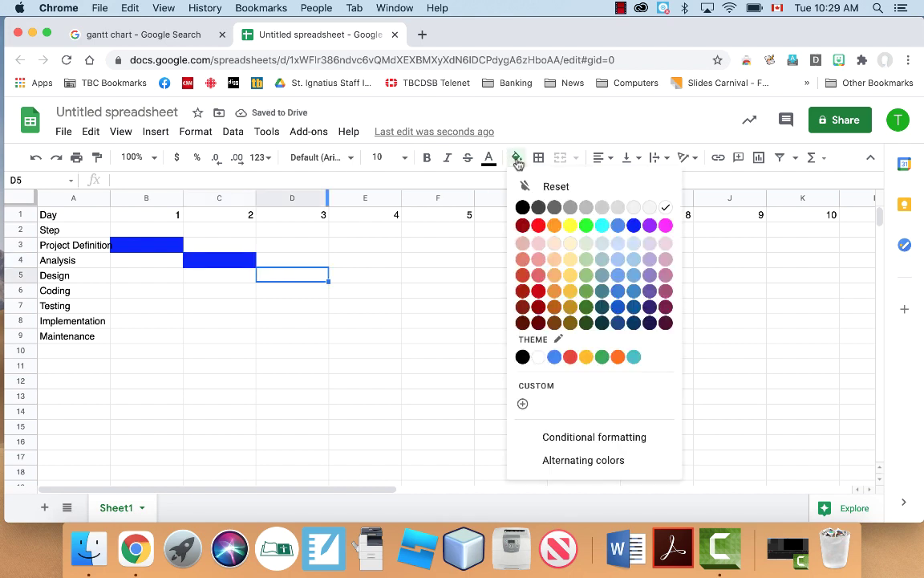
{"action": "left_click", "coordinate": [634, 225]}
{"action": "left_click_drag", "start_coordinate": [372, 292], "coordinate": [531, 291]}
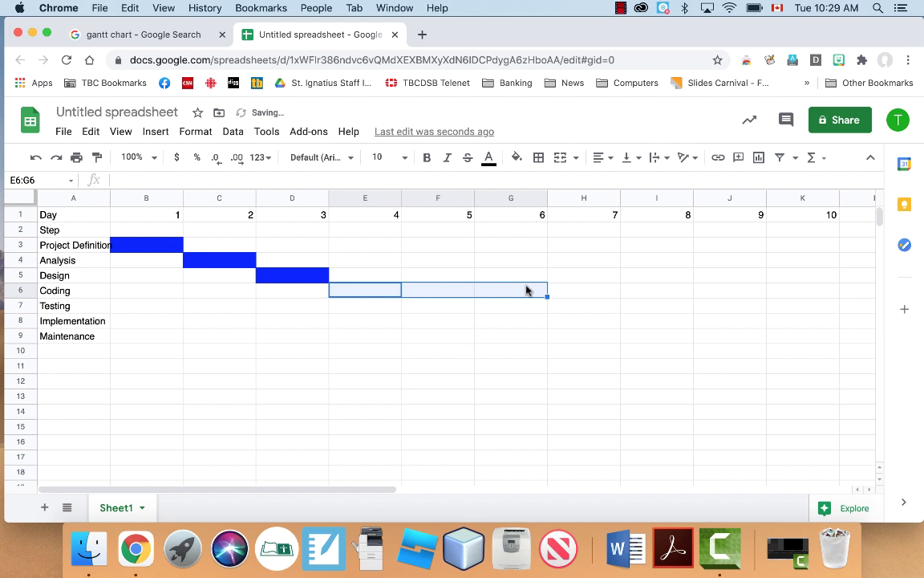
{"action": "left_click", "coordinate": [518, 159]}
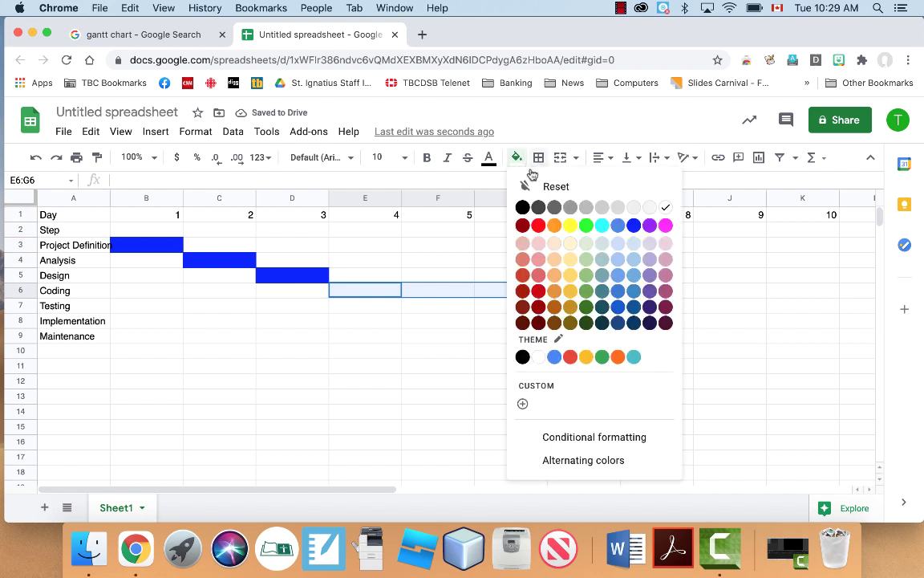
{"action": "left_click", "coordinate": [634, 225]}
{"action": "left_click", "coordinate": [392, 350]}
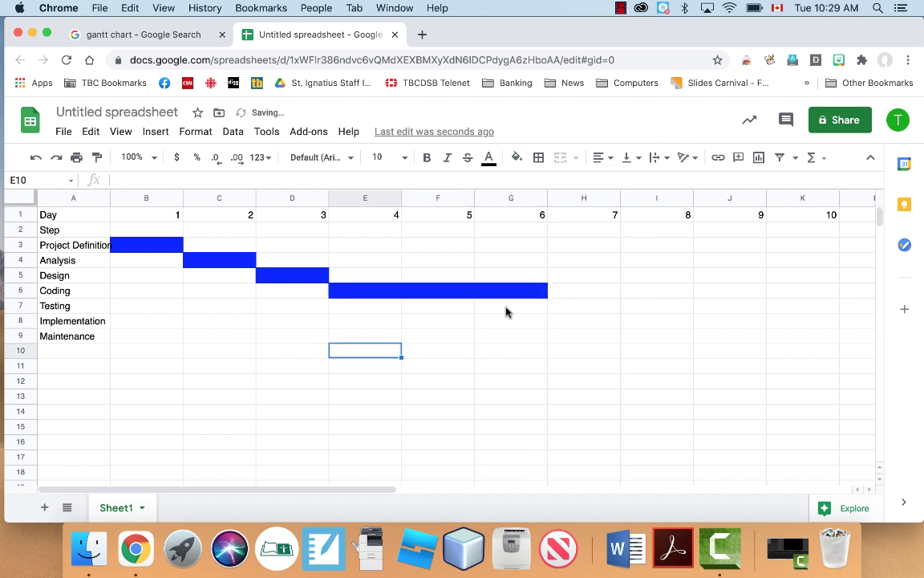
- Fill the Testing cell under day 7 (H7) and the Implementation cells under days 8 and 9 (I8:J8) with blue
{"action": "left_click", "coordinate": [575, 304]}
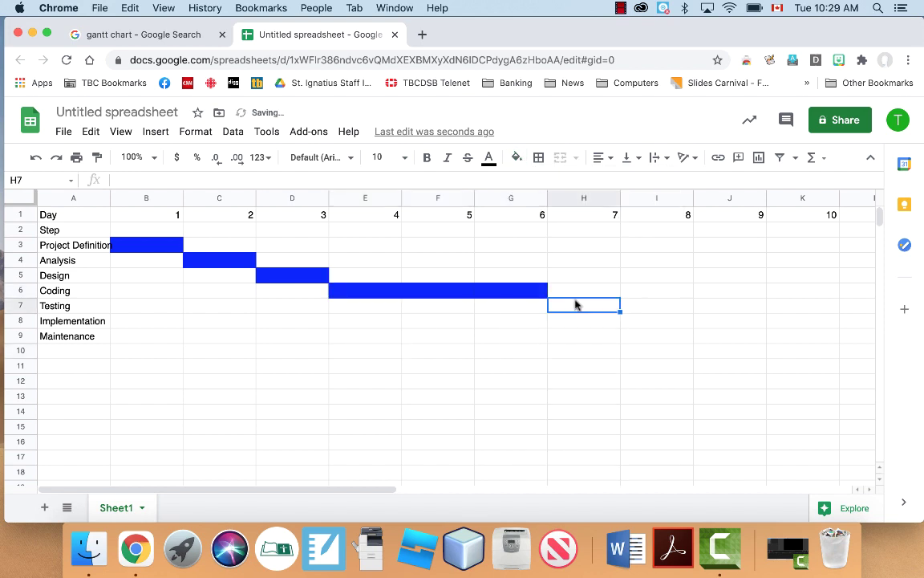
{"action": "left_click", "coordinate": [517, 158]}
{"action": "left_click", "coordinate": [634, 224]}
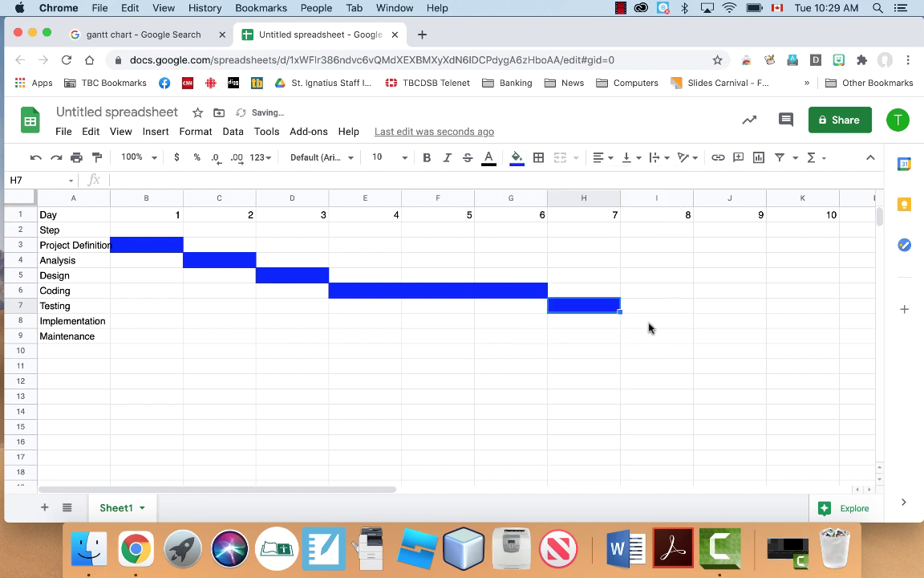
{"action": "left_click", "coordinate": [666, 321]}
{"action": "left_click", "coordinate": [696, 325], "text": "shift"}
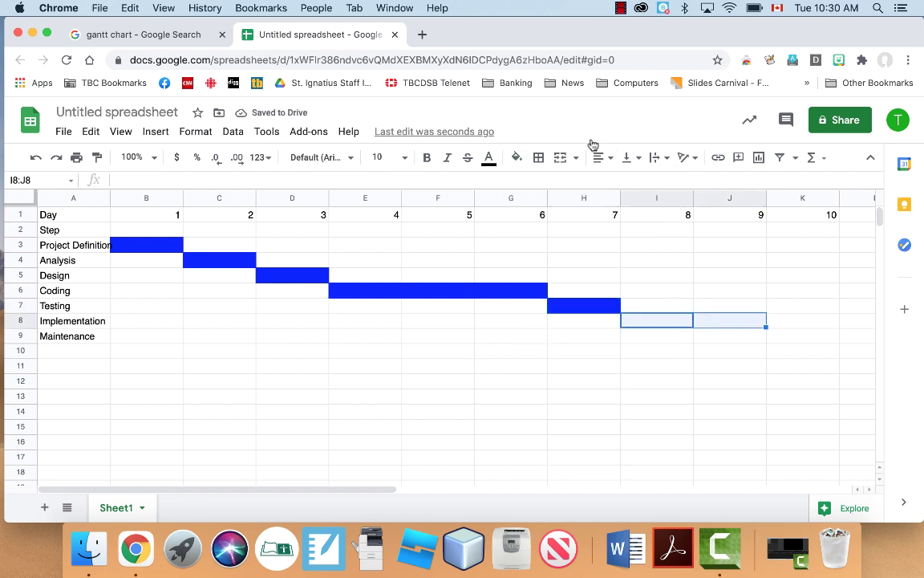
{"action": "left_click", "coordinate": [518, 158]}
{"action": "left_click", "coordinate": [632, 228]}
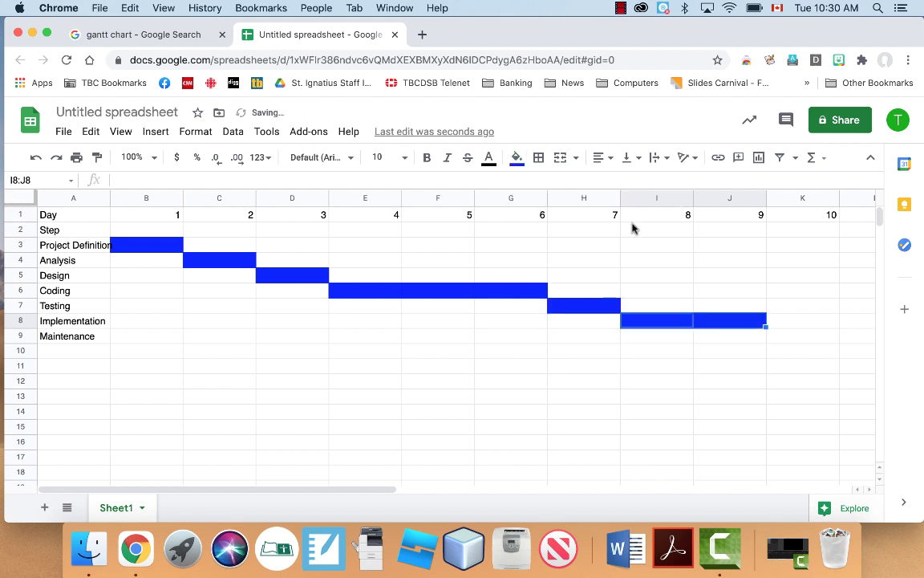
- Fill the Maintenance cell under day 10 (K9) with blue
{"action": "left_click", "coordinate": [805, 341]}
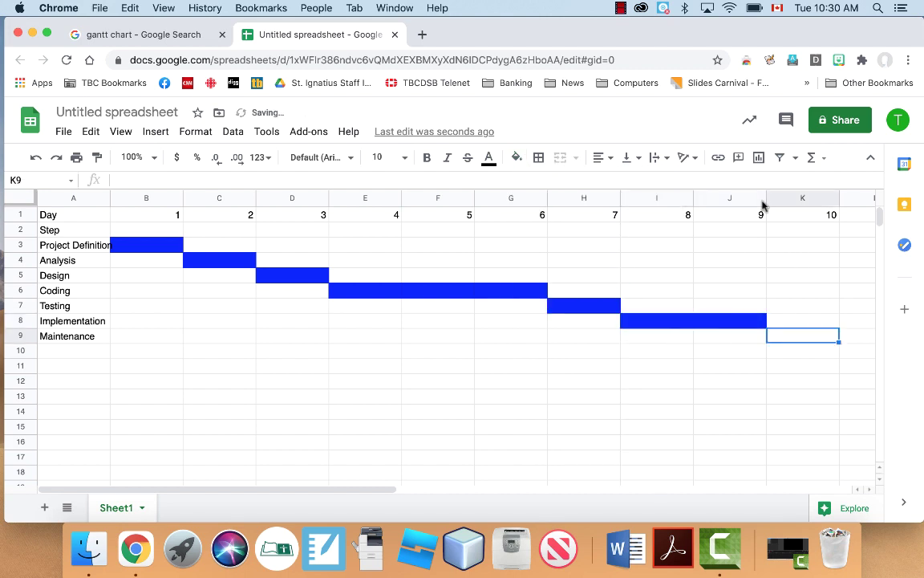
{"action": "left_click", "coordinate": [518, 158]}
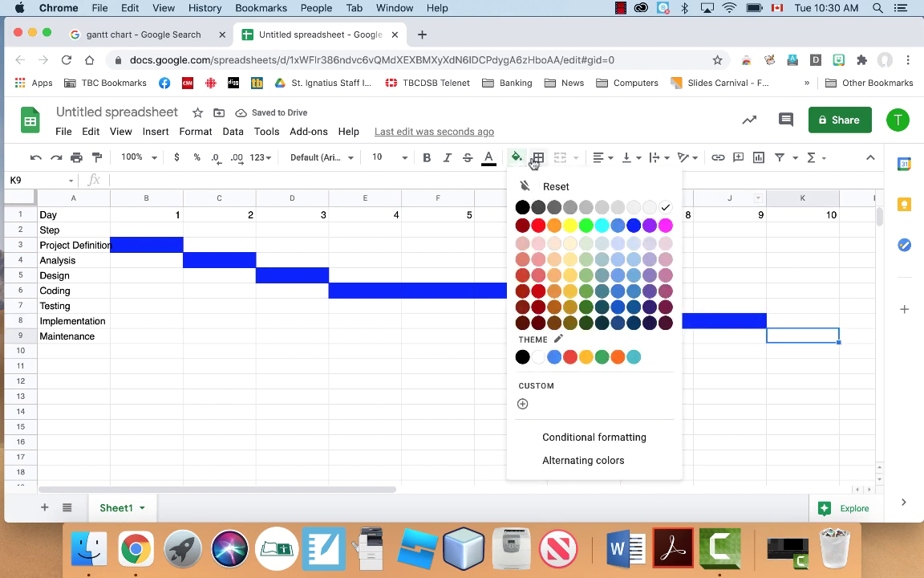
{"action": "left_click", "coordinate": [635, 225]}
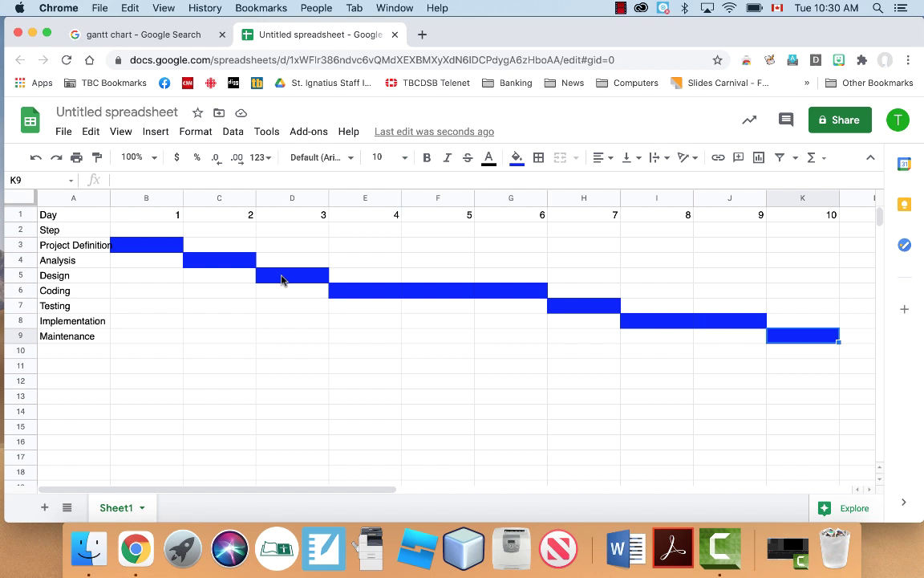
- Recolour the Project Definition bar (B3) and the Analysis bar (C4) green
{"action": "left_click", "coordinate": [157, 251]}
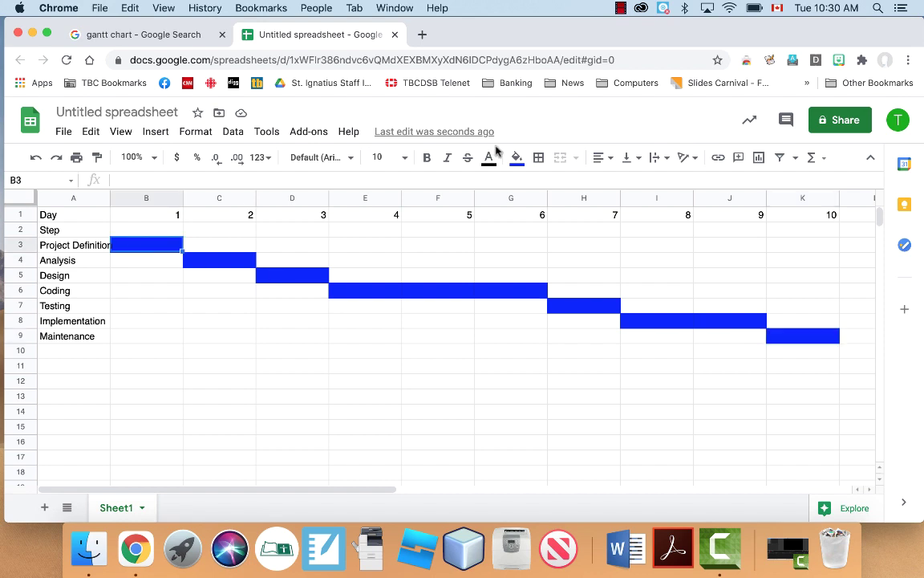
{"action": "left_click", "coordinate": [517, 157]}
{"action": "left_click", "coordinate": [586, 226]}
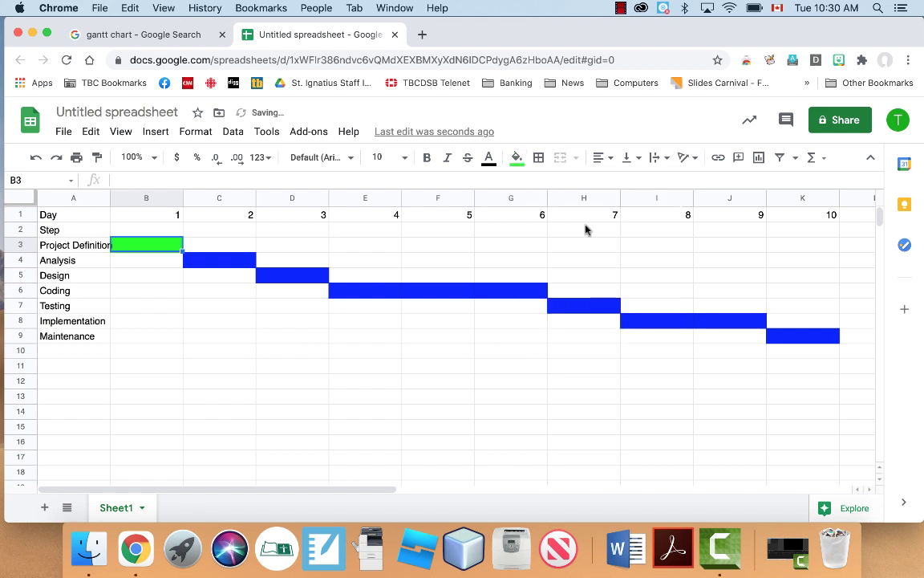
{"action": "left_click", "coordinate": [240, 260]}
{"action": "left_click", "coordinate": [517, 158]}
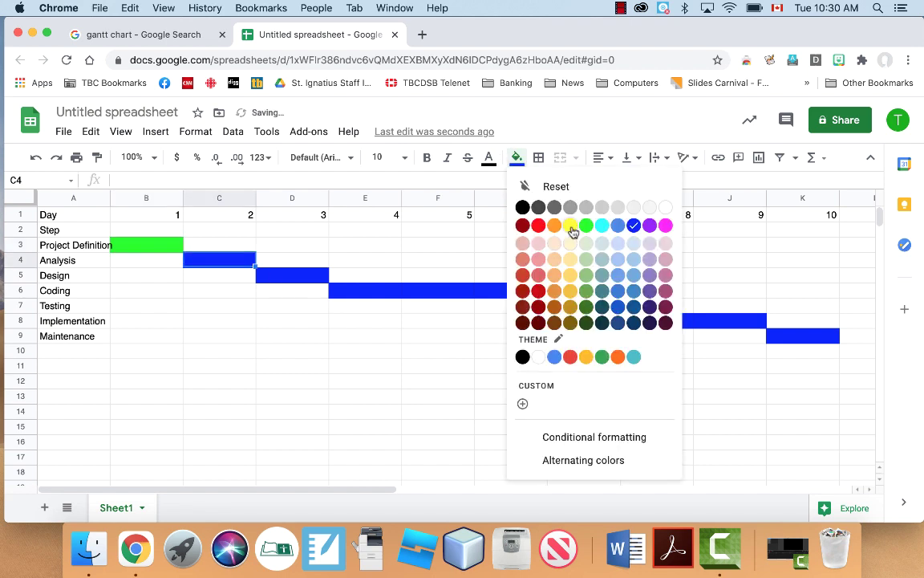
{"action": "left_click", "coordinate": [583, 224]}
- Recolour the Design bar (D5) and only the first day of the Coding bar (E6) green
{"action": "left_click", "coordinate": [297, 275]}
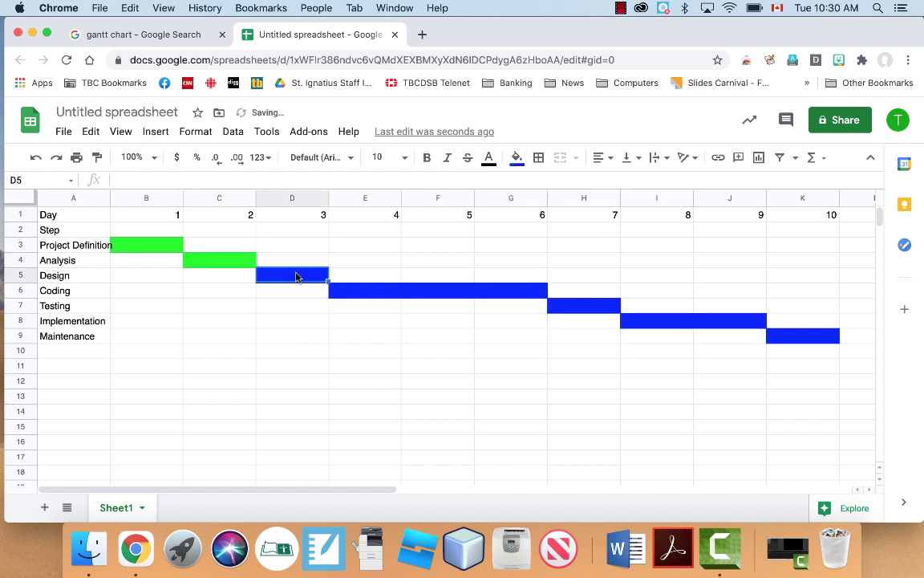
{"action": "left_click", "coordinate": [517, 157]}
{"action": "left_click", "coordinate": [581, 227]}
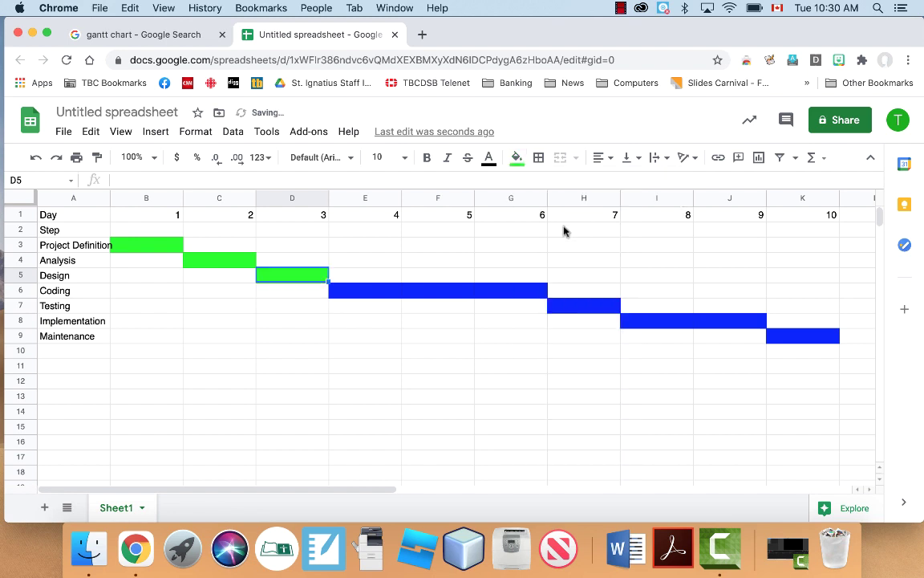
{"action": "left_click", "coordinate": [358, 290]}
{"action": "left_click", "coordinate": [526, 158]}
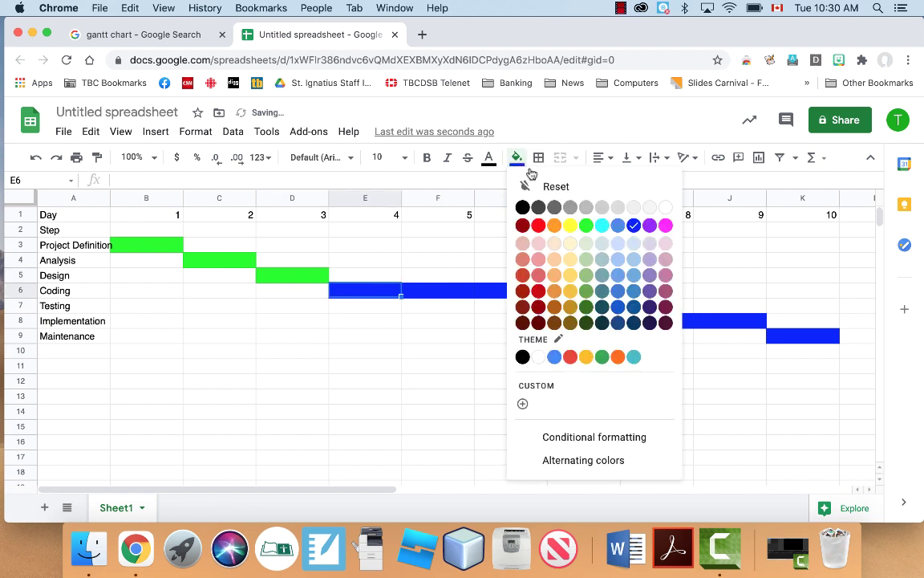
{"action": "left_click", "coordinate": [583, 227]}
{"action": "left_click", "coordinate": [305, 366]}
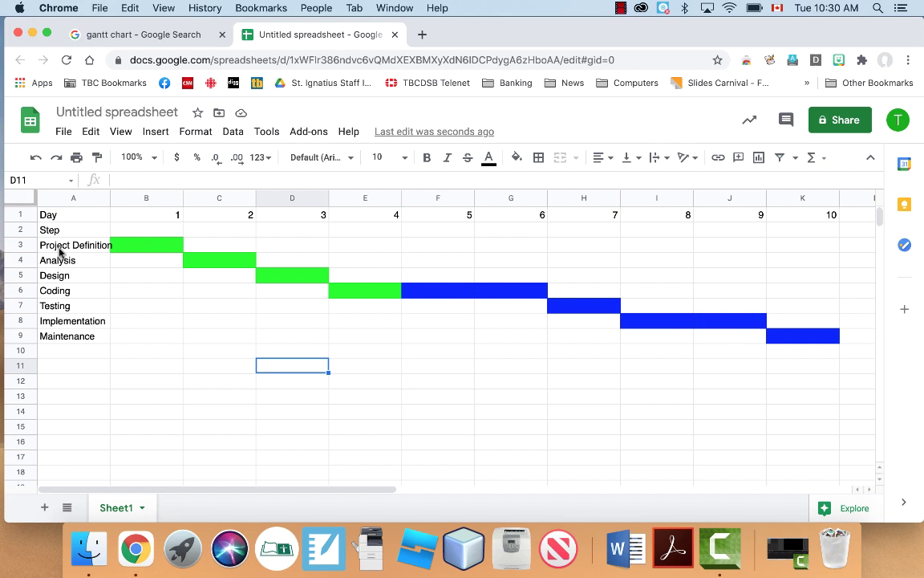
{"action": "left_click_drag", "start_coordinate": [52, 245], "coordinate": [58, 337]}
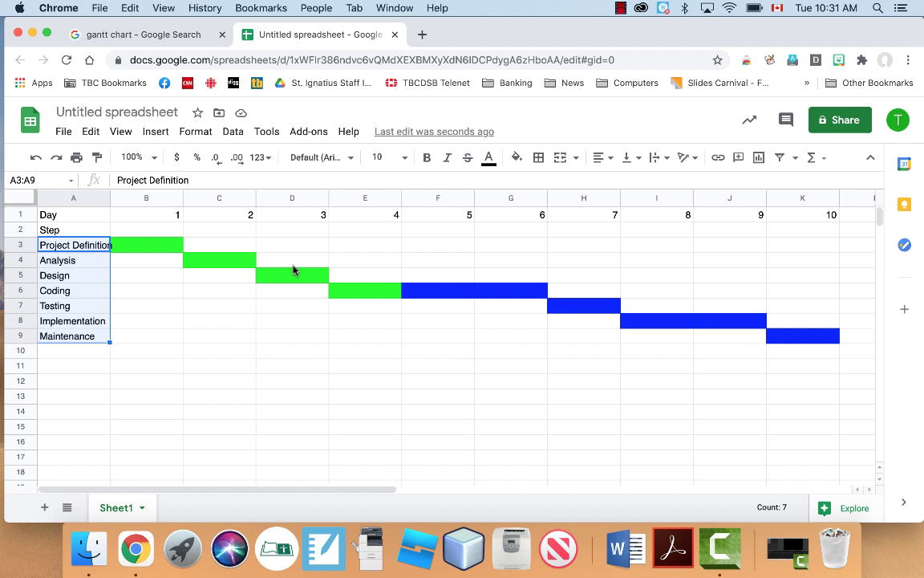
{"action": "left_click", "coordinate": [160, 305]}
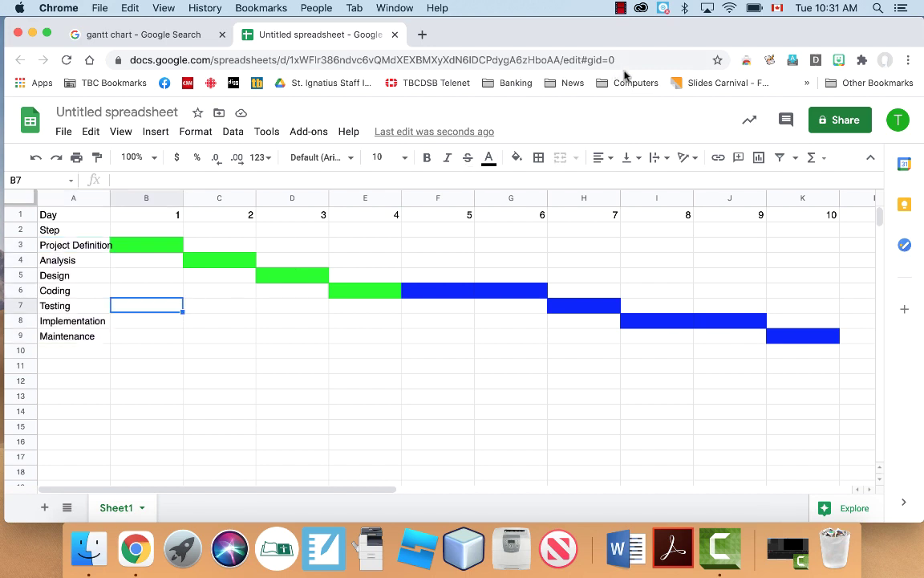